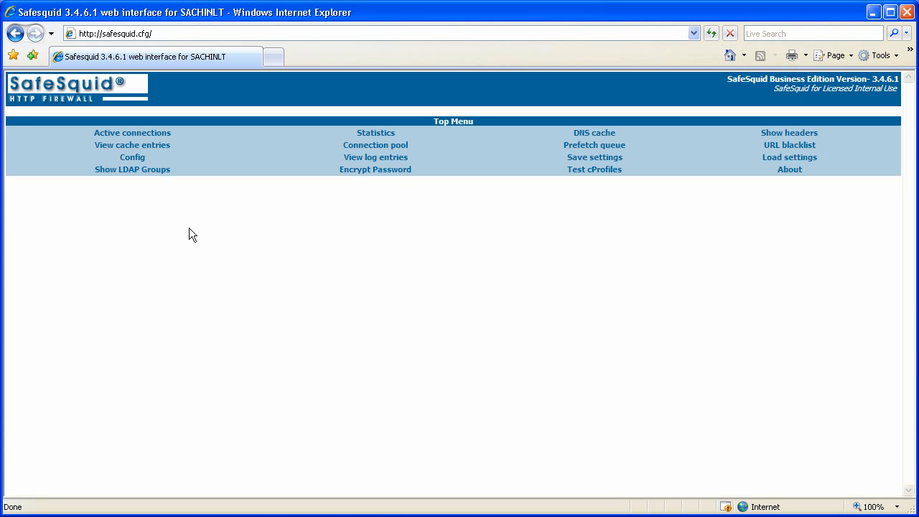
Load the Access restrictions section from the Config page's section list
click(133, 159)
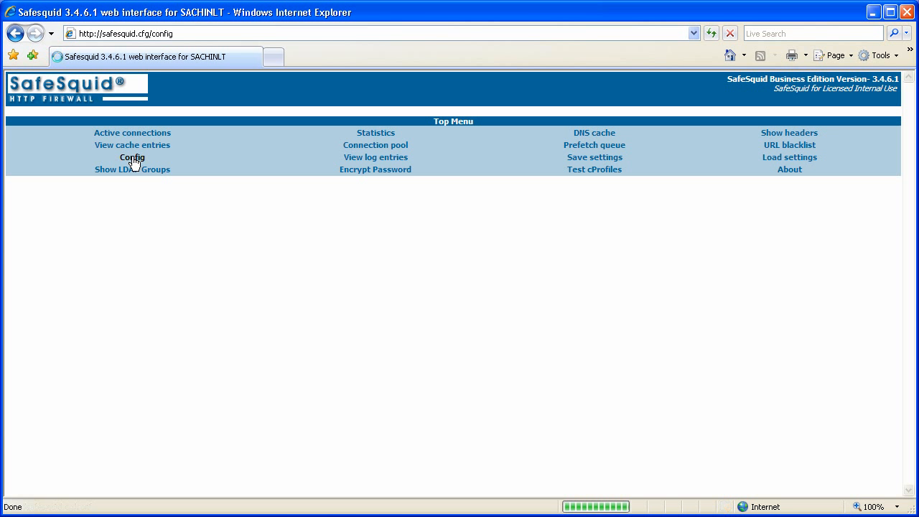
click(174, 208)
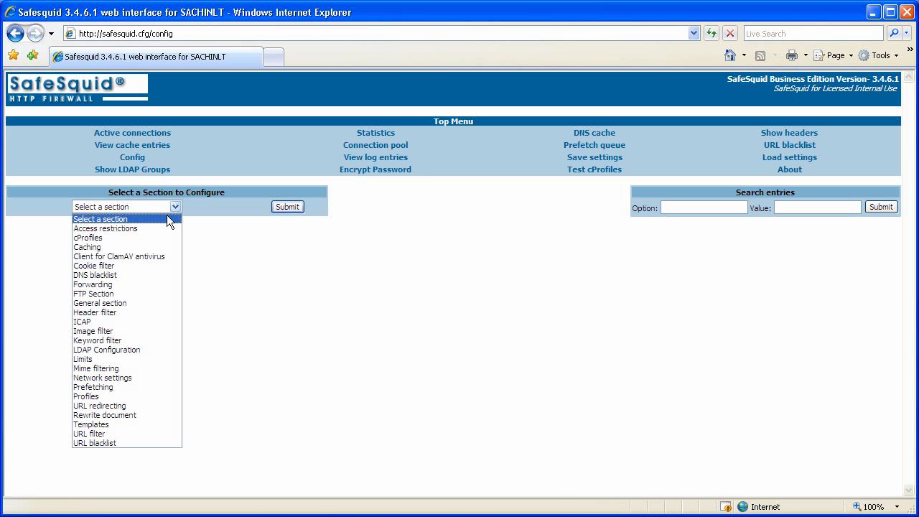
click(137, 229)
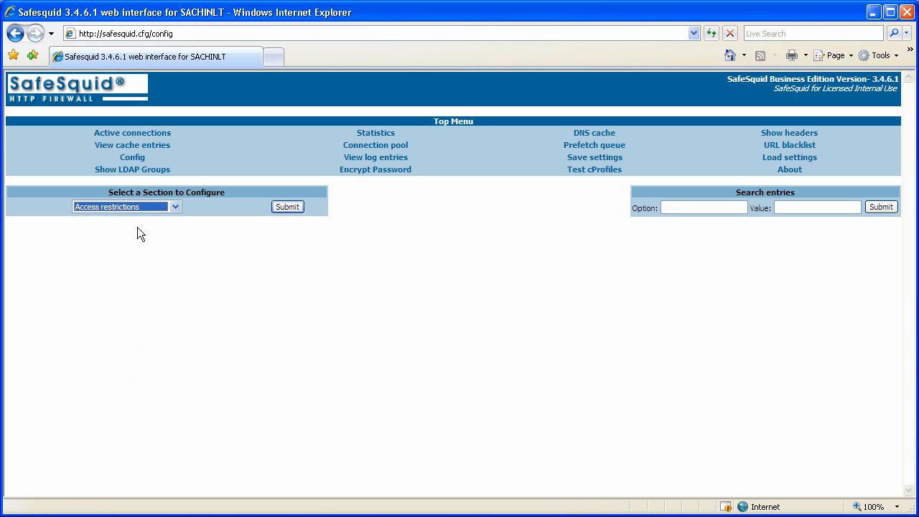
click(284, 207)
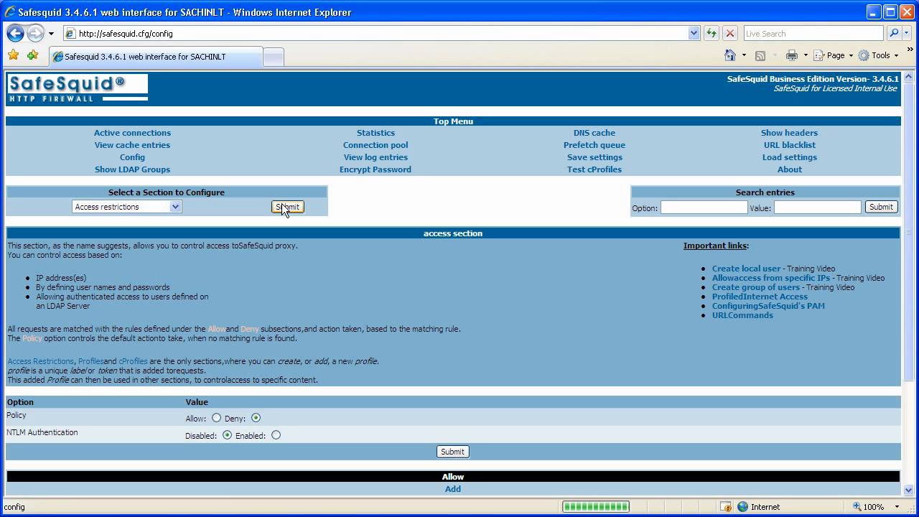
scroll(558, 309, down, 4)
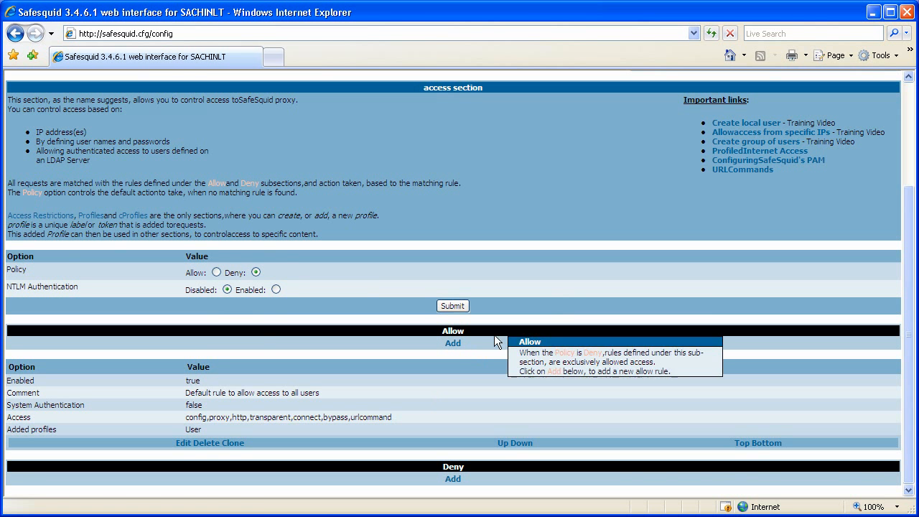
click(216, 273)
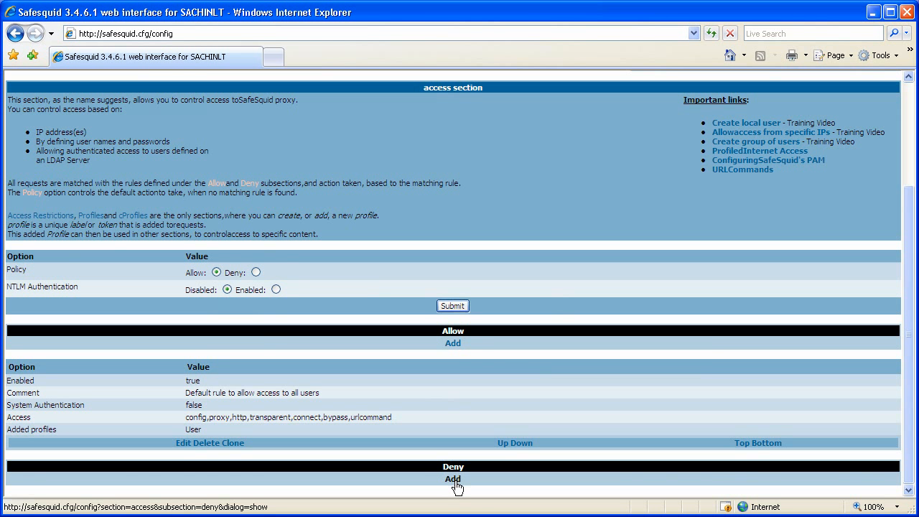
click(255, 272)
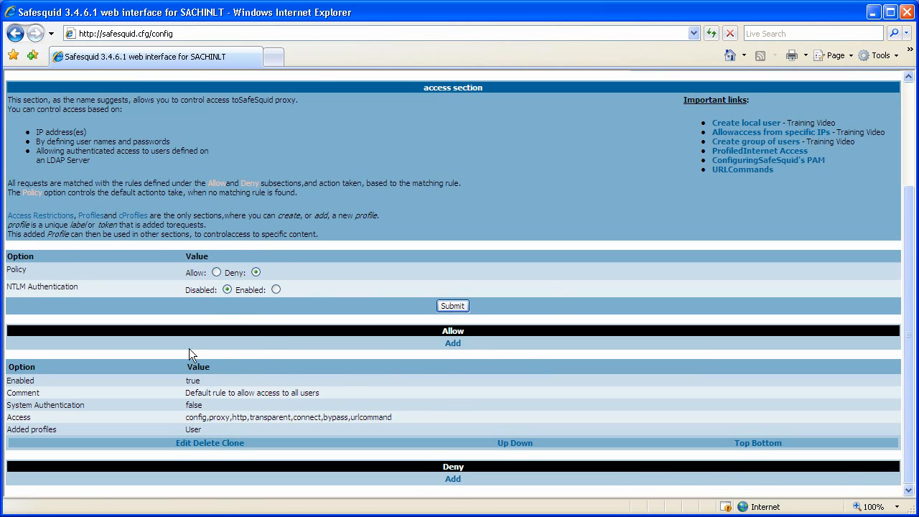
mouse_move(44, 286)
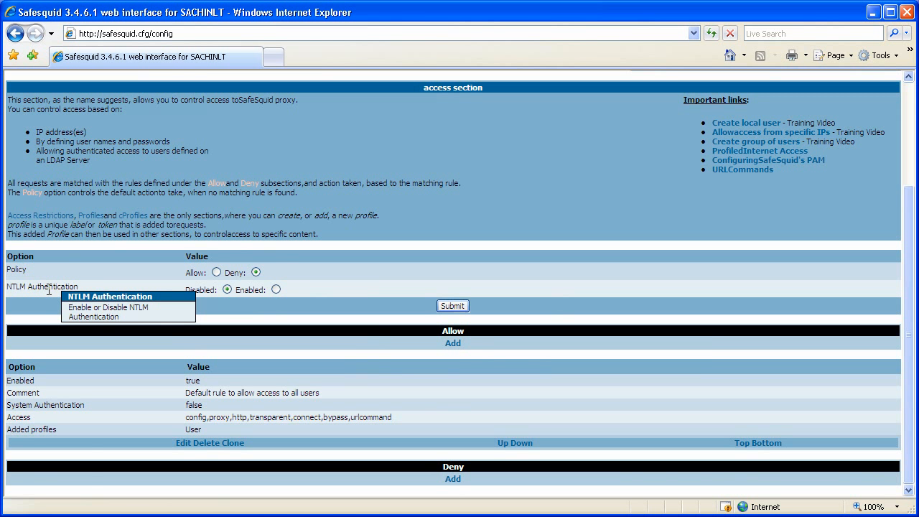
click(276, 289)
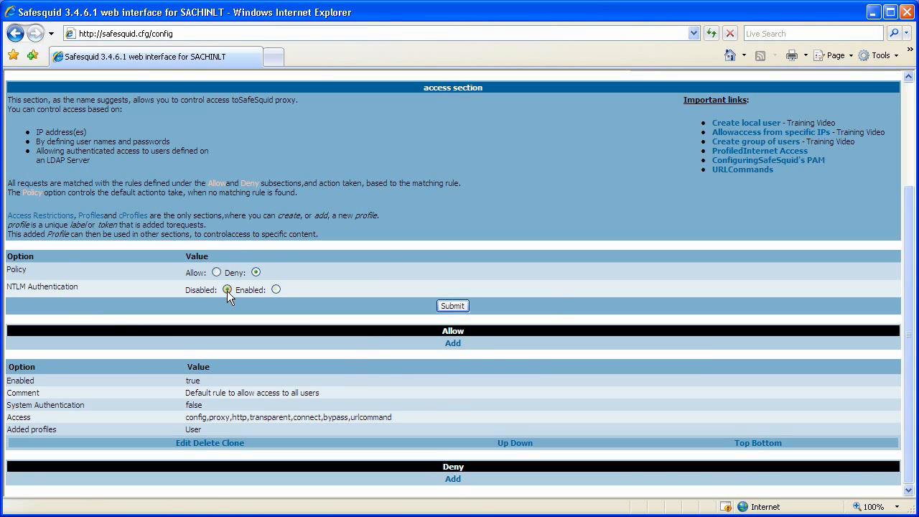
click(227, 290)
triple_click(244, 393)
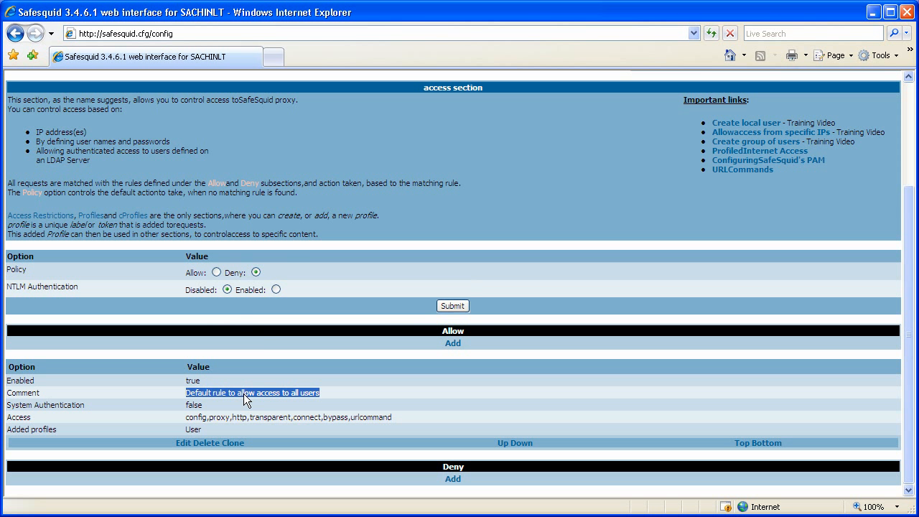
click(335, 394)
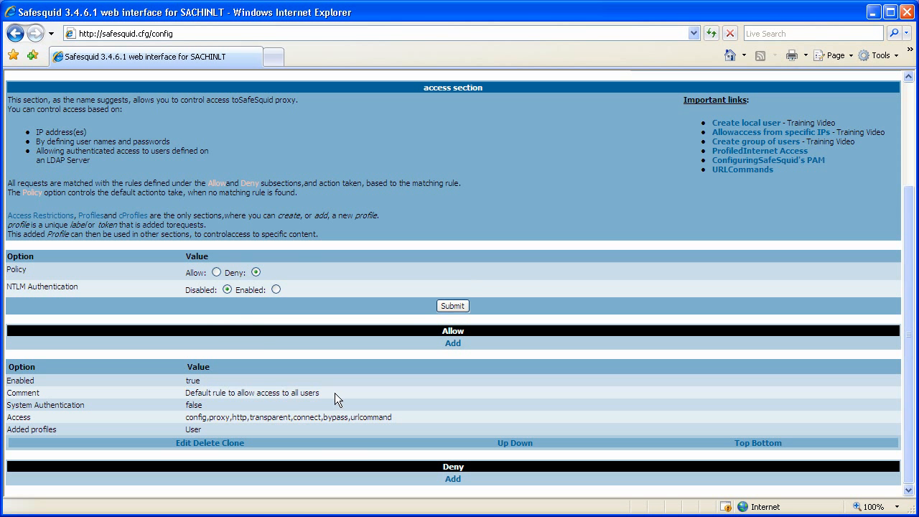
Start a new Allow rule and review its enabled form and field help
click(453, 344)
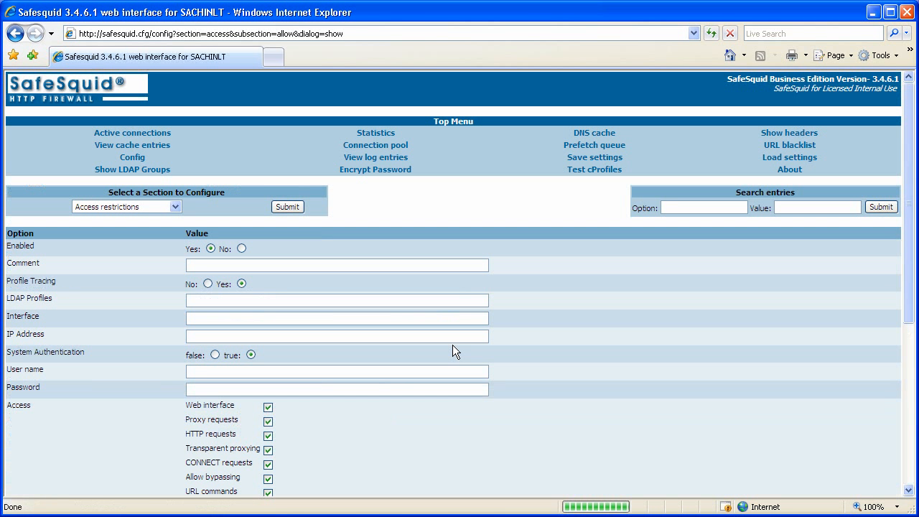
middle_click(522, 332)
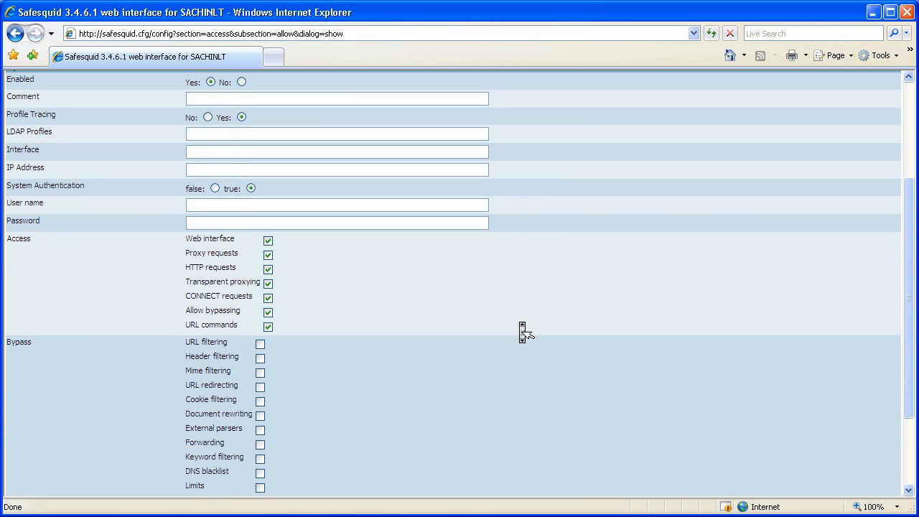
mouse_move(104, 87)
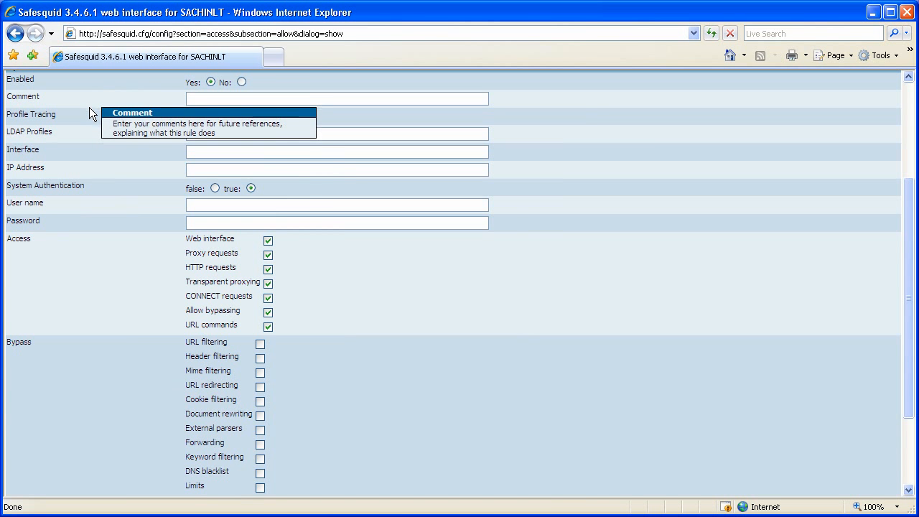
mouse_move(90, 122)
mouse_move(93, 139)
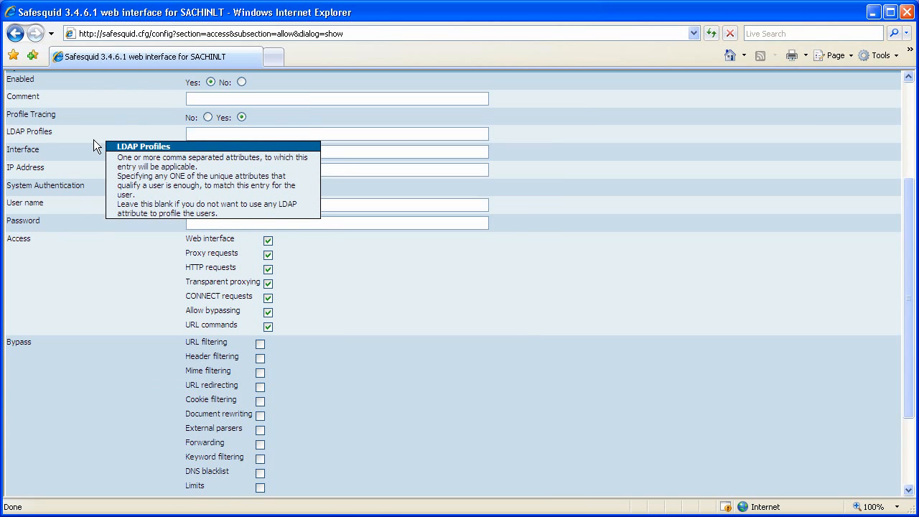
mouse_move(95, 155)
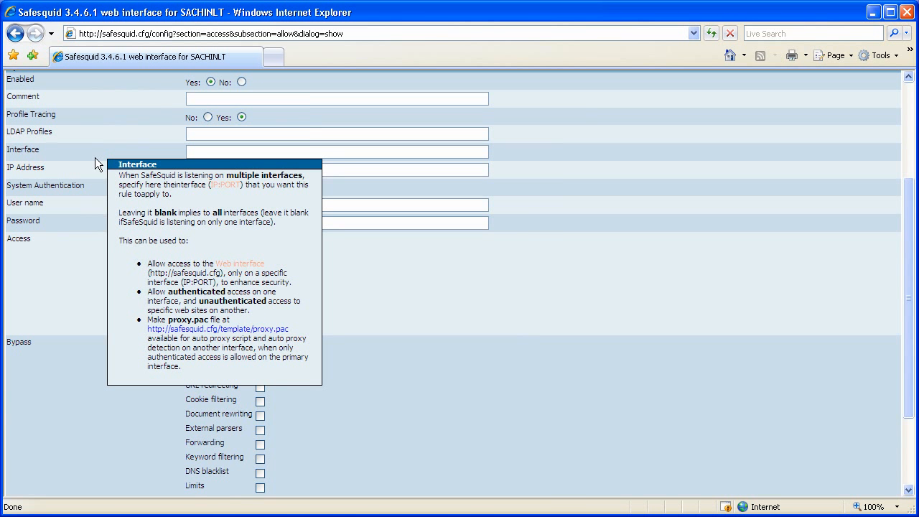
mouse_move(99, 186)
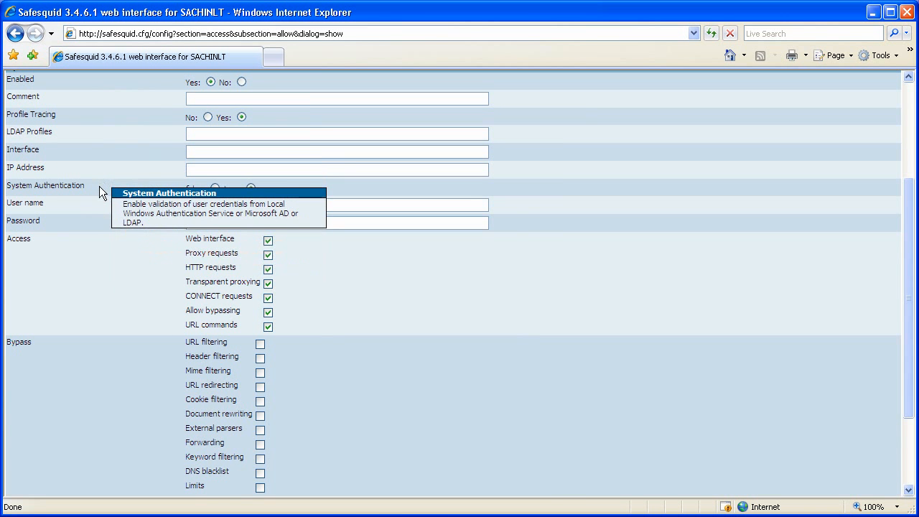
mouse_move(97, 203)
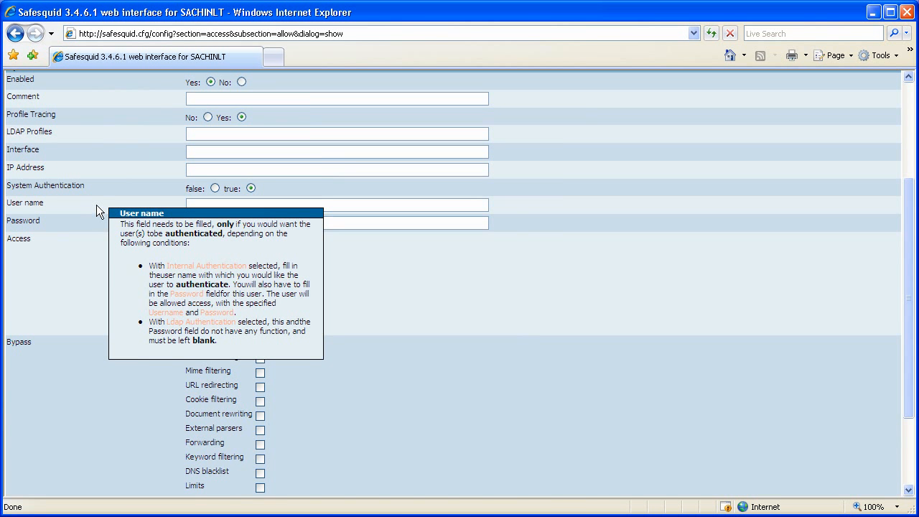
mouse_move(96, 222)
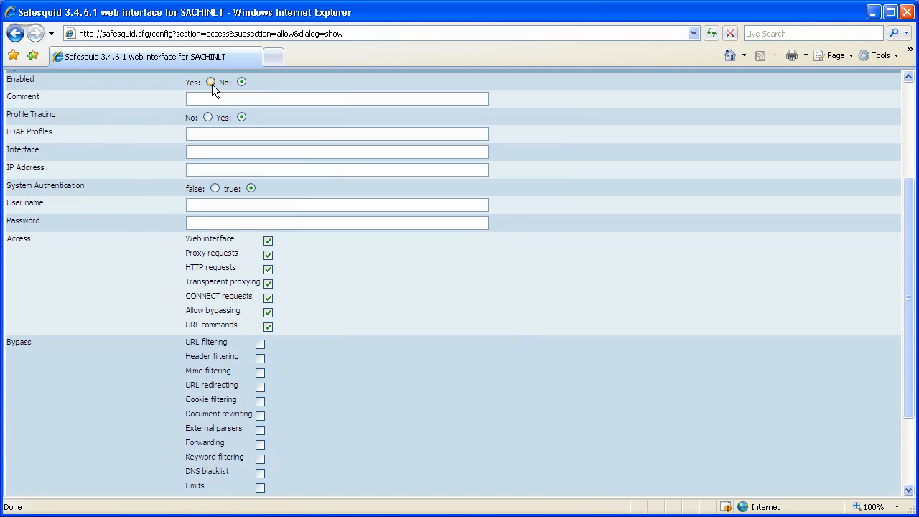
mouse_move(143, 99)
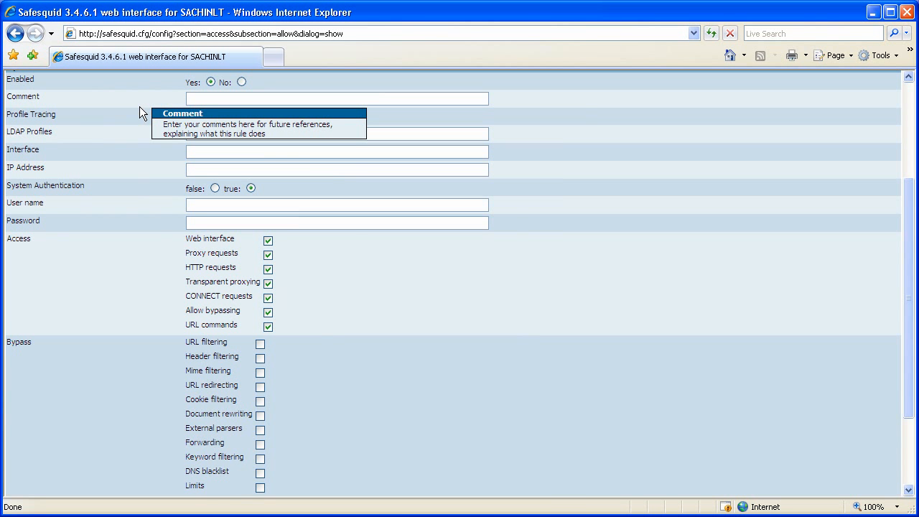
Comment the rule 'Your comment here ...', turn off Profile Tracing, and set LDAP Profiles to CN=Administrators
click(218, 99)
text(You)
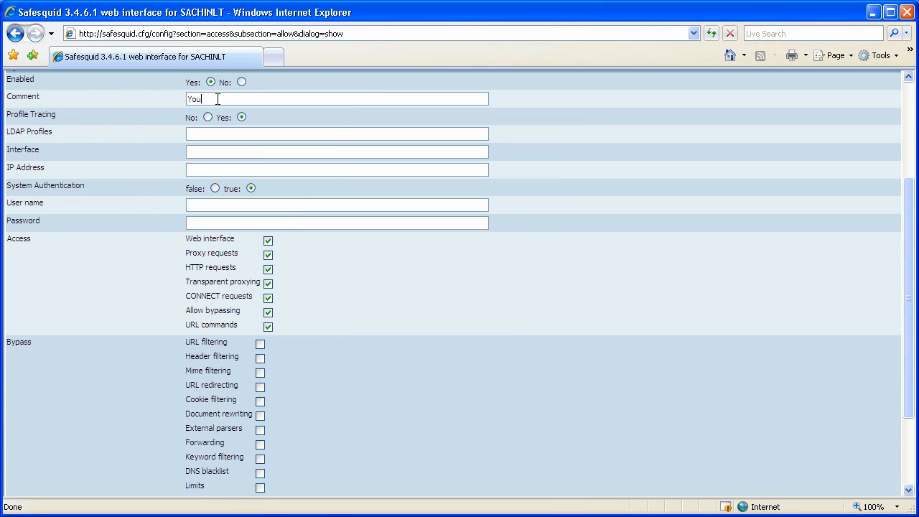
text(r comment here ...)
mouse_move(159, 122)
mouse_move(164, 140)
text(CN=Administrators)
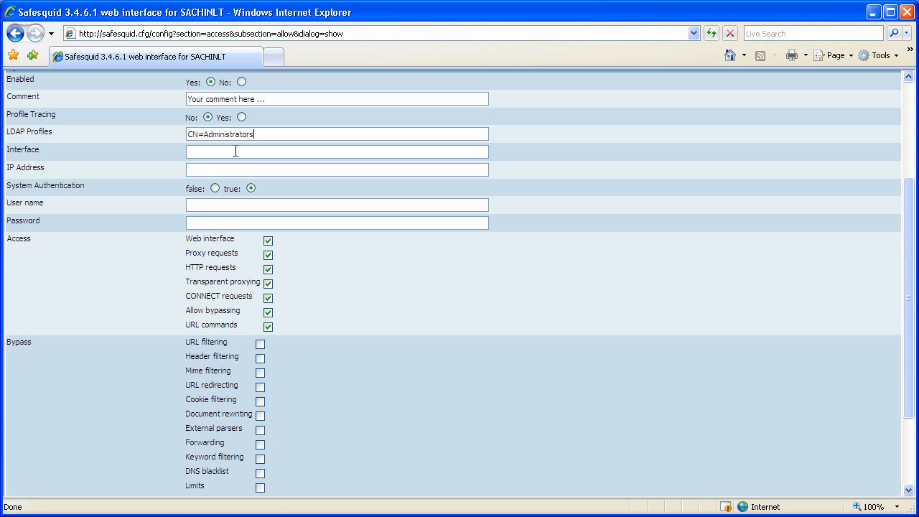
mouse_move(169, 160)
click(200, 153)
text(192.168.0.1:8081)
key(ctrl+a)
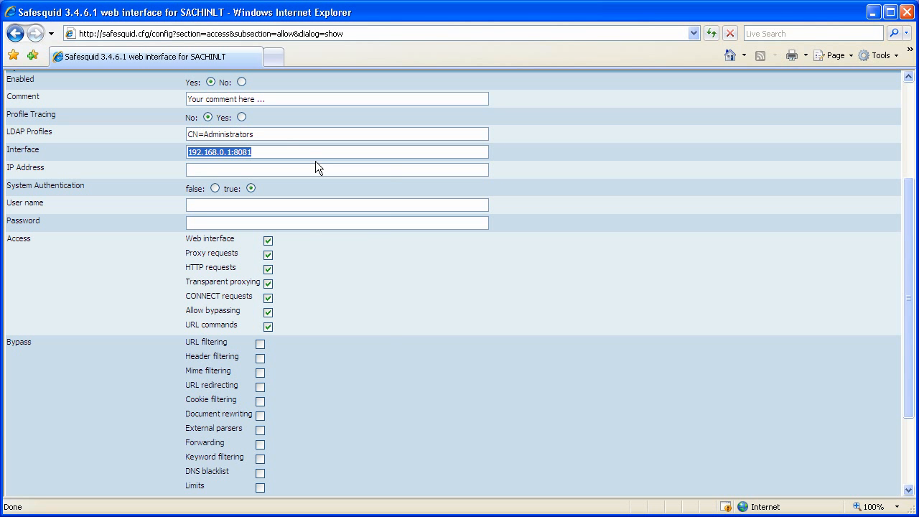
key(Delete)
mouse_move(155, 173)
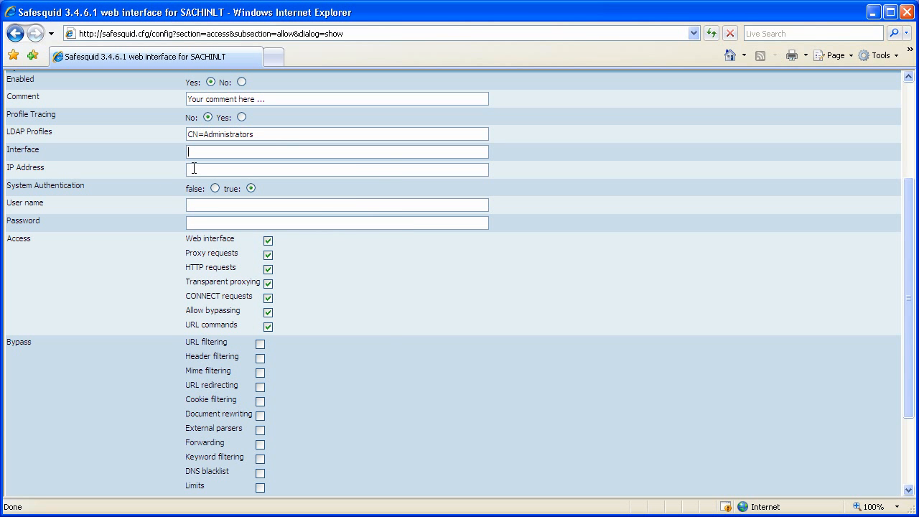
text(192.168.0.15-)
key(BackSpace)
text(,192.168.0.25)
key(ctrl+a)
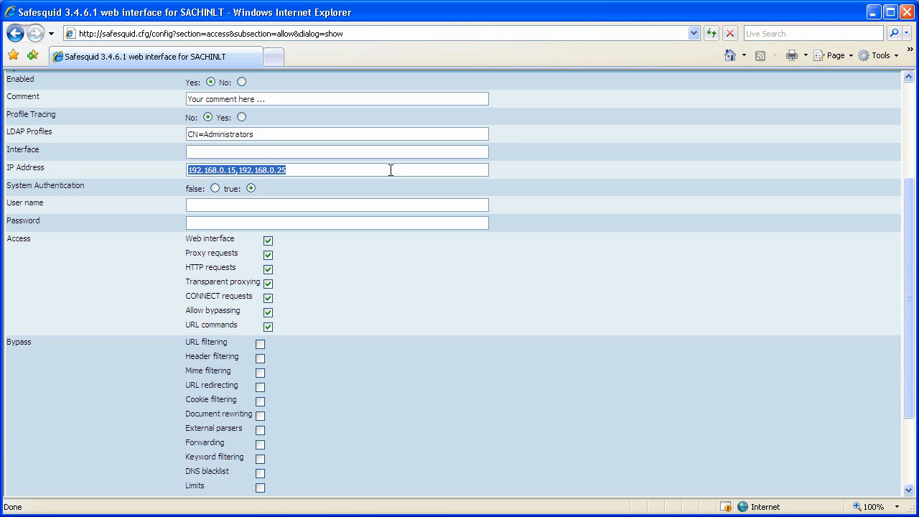
key(BackSpace)
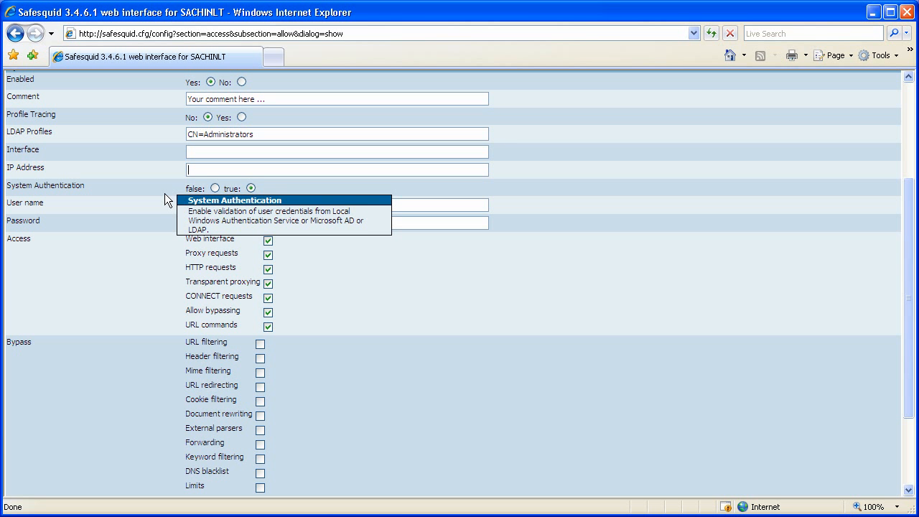
Try a sample user-name pattern, then clear the User name and LDAP Profiles fields
mouse_move(230, 188)
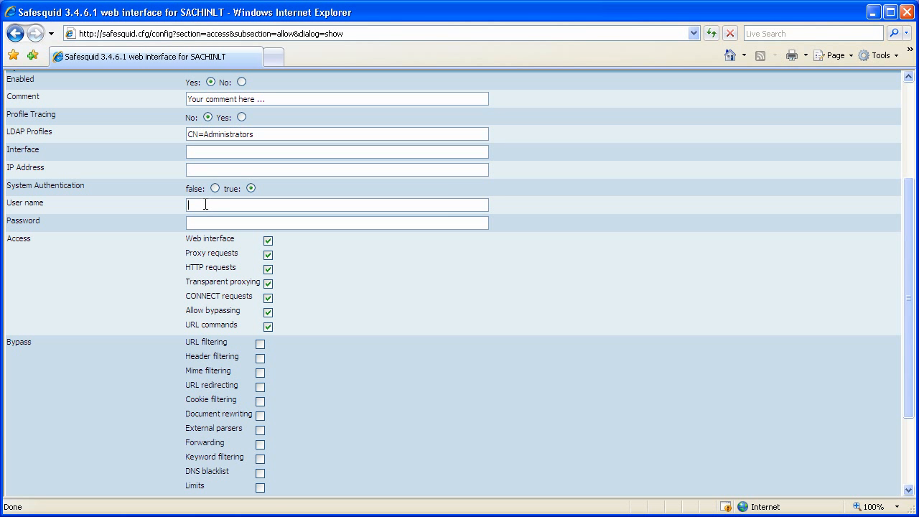
text(^(john|harry)$)
key(Tab)
triple_click(281, 200)
key(BackSpace)
triple_click(271, 133)
key(BackSpace)
Leave User name and Password blank, then begin entering CN=Administrators and 192.168.0.15-192.168.0.50
click(220, 207)
text(john)
key(Tab)
text(john123)
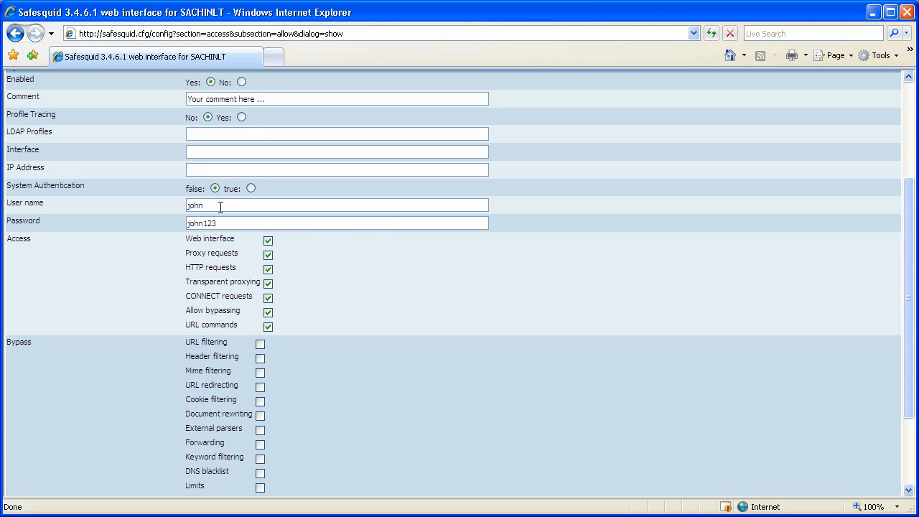
mouse_move(212, 237)
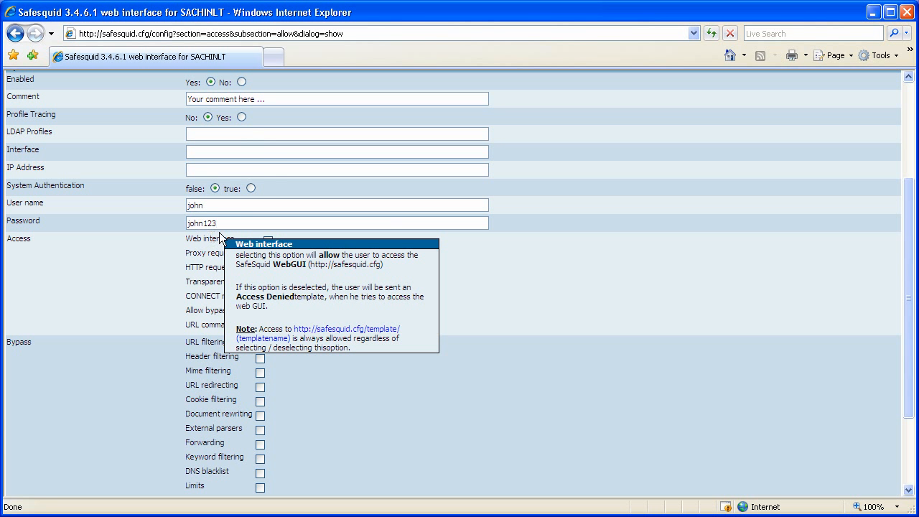
key(ctrl+a)
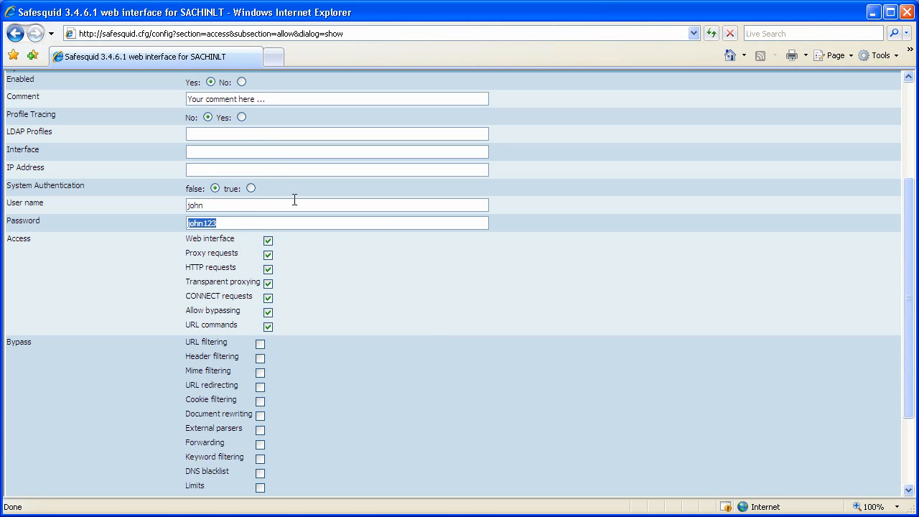
key(BackSpace)
key(ctrl+a)
key(BackSpace)
text(CN=Admin)
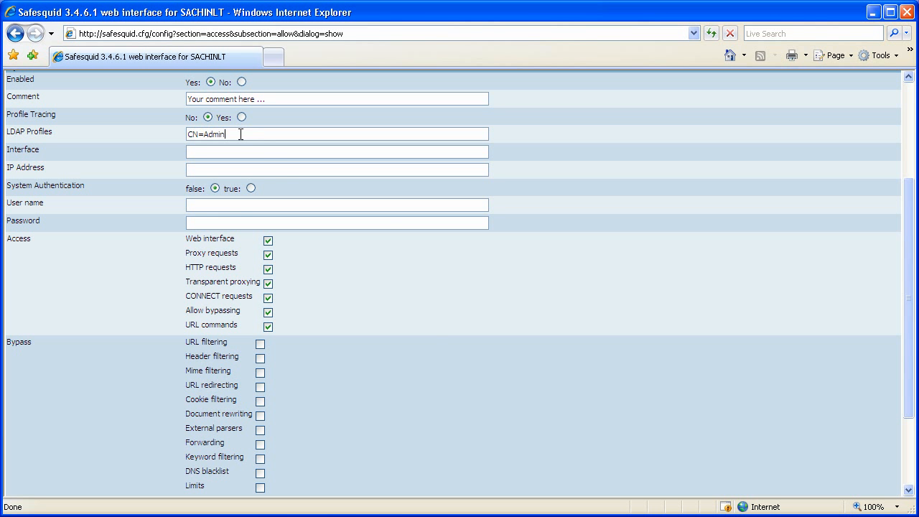
text(istrators)
text(192.16)
text(8.0.15-)
text(192)
text(.168.0)
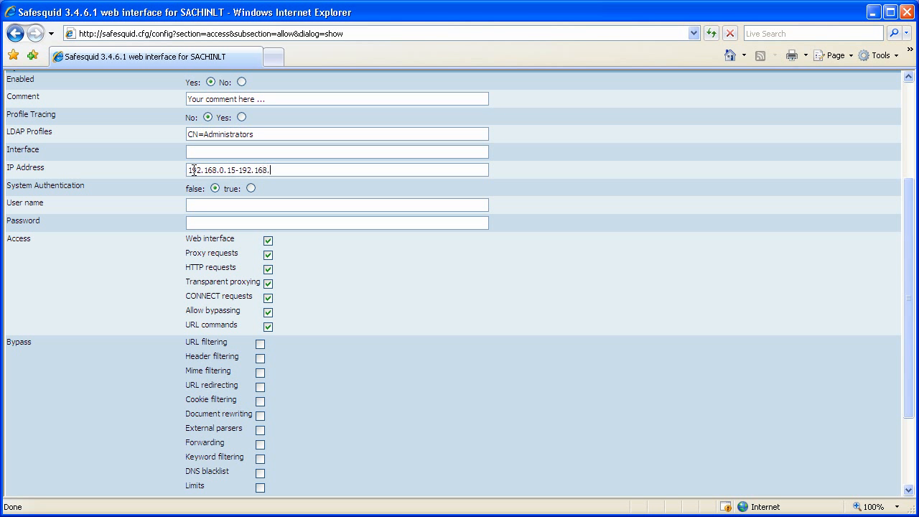
text(.50)
Complete LDAP Profiles CN=Administrators and IP Address 192.168.0.15-192.168.0.50, leaving Interface empty
mouse_move(26, 274)
click(295, 246)
scroll(278, 329, down, 3)
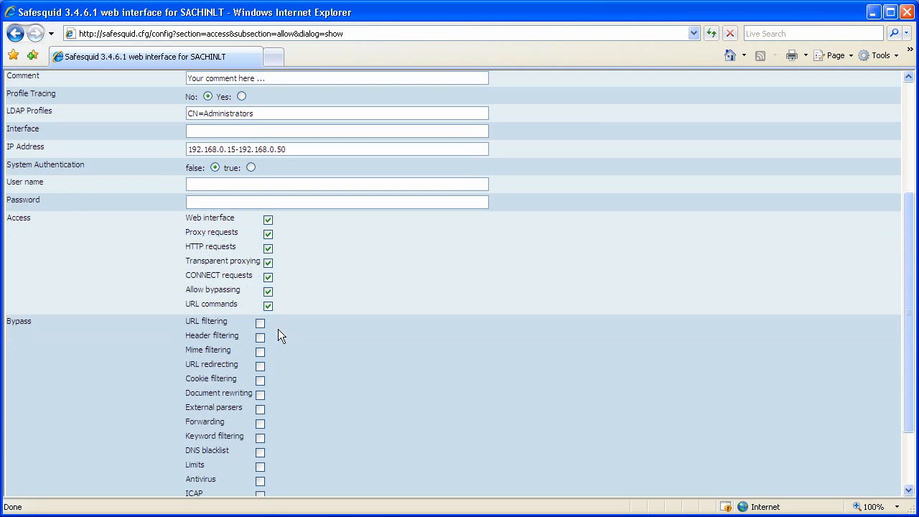
mouse_move(114, 284)
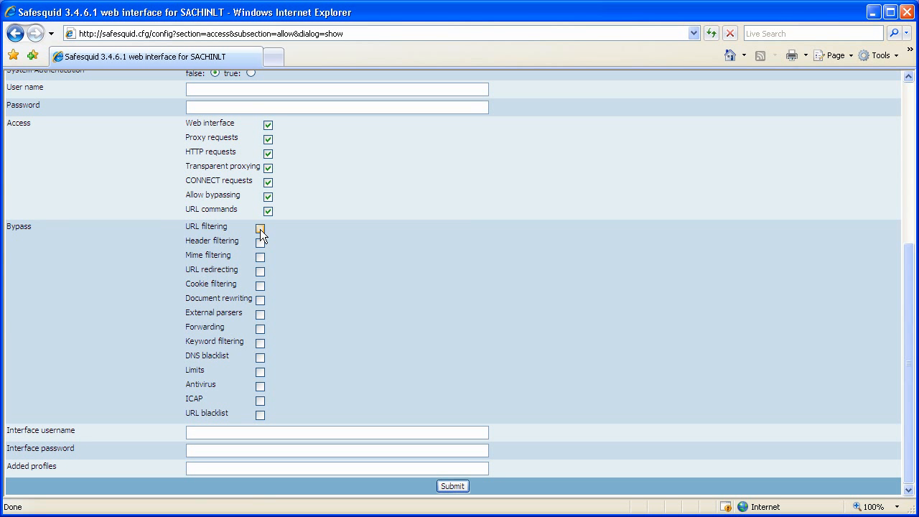
mouse_move(226, 227)
click(260, 259)
click(260, 244)
click(263, 256)
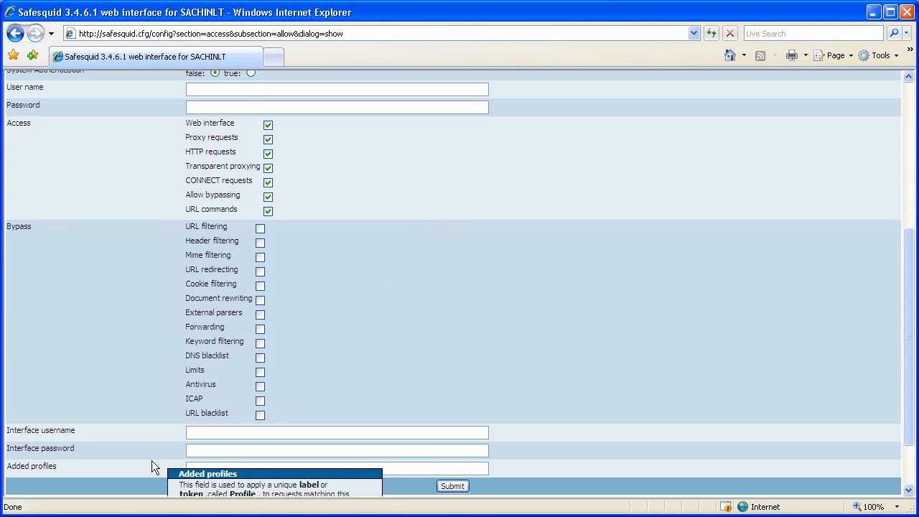
Leave the Interface username and password blank and enter Administrators under Added profiles
mouse_move(146, 437)
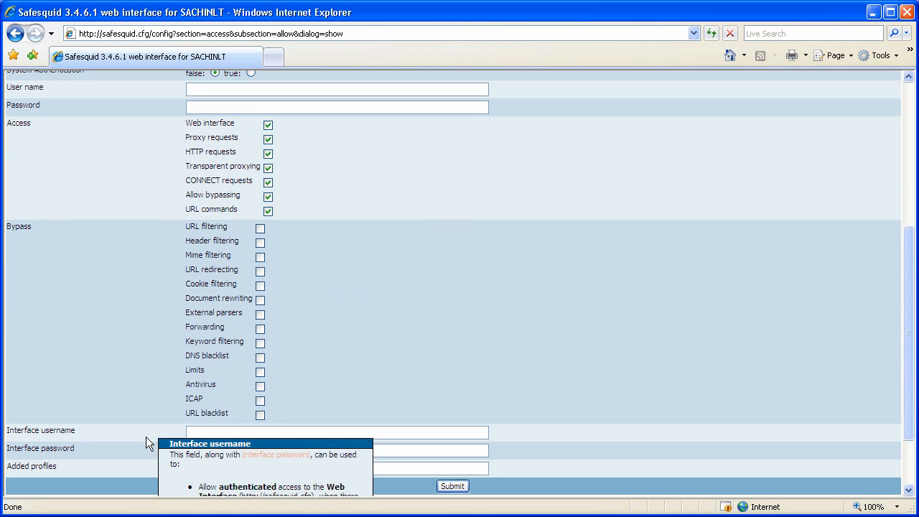
click(197, 435)
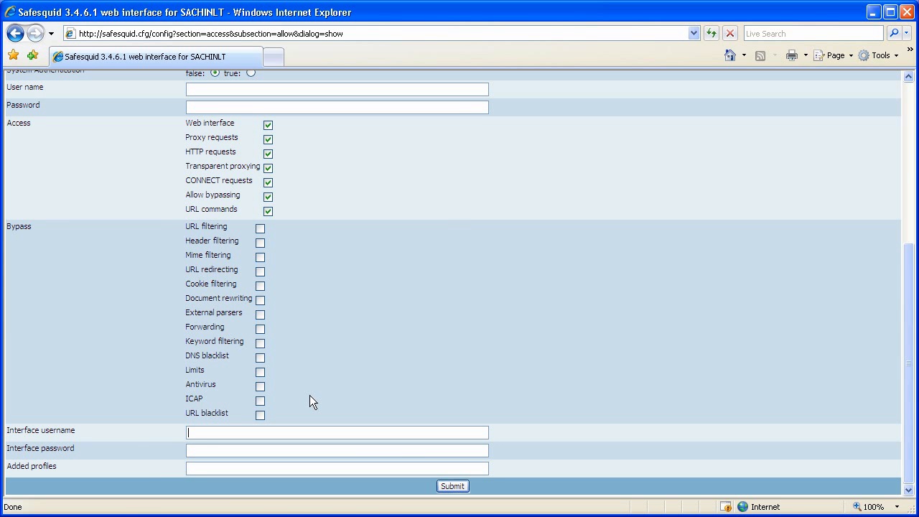
text(admin)
key(Tab)
text(admin123)
key(ctrl+a)
key(BackSpace)
key(shift+Tab)
key(BackSpace)
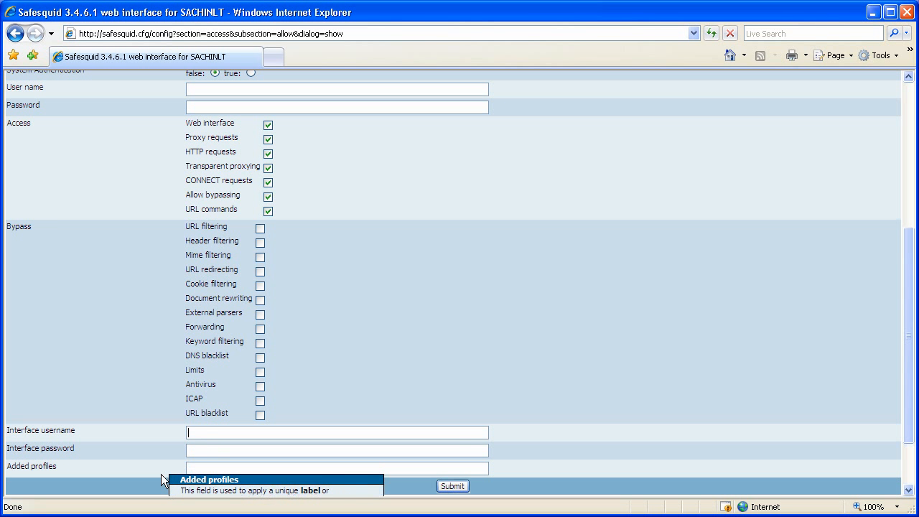
click(197, 471)
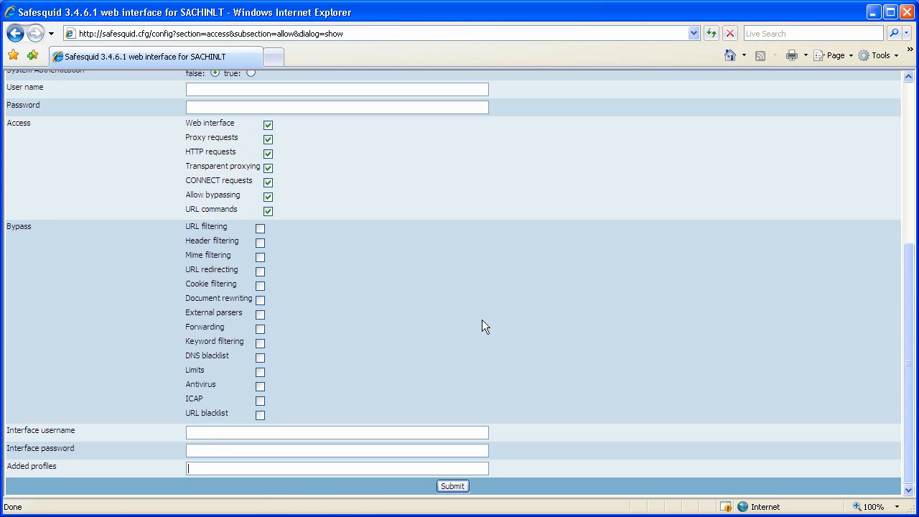
text(Administrators)
Submit the rule and check the Allow list shows the default and CN=Administrators rules
click(448, 487)
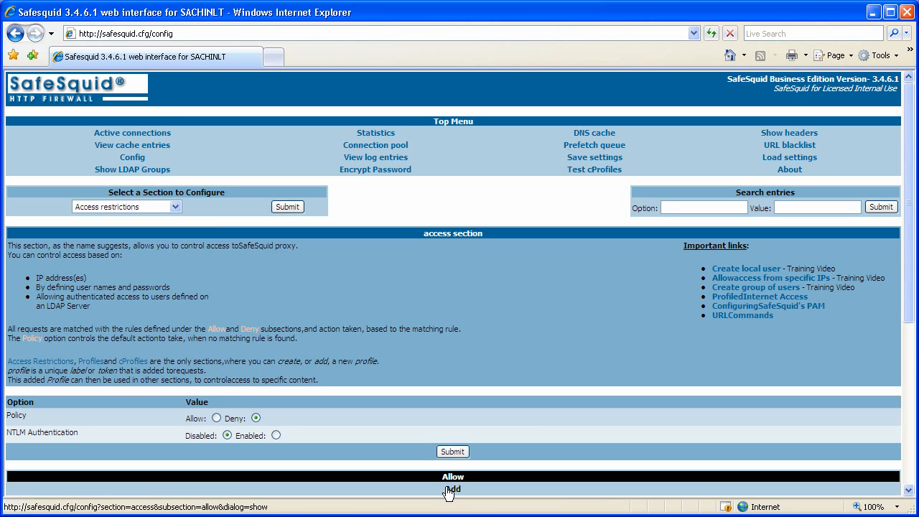
scroll(448, 492, down, 5)
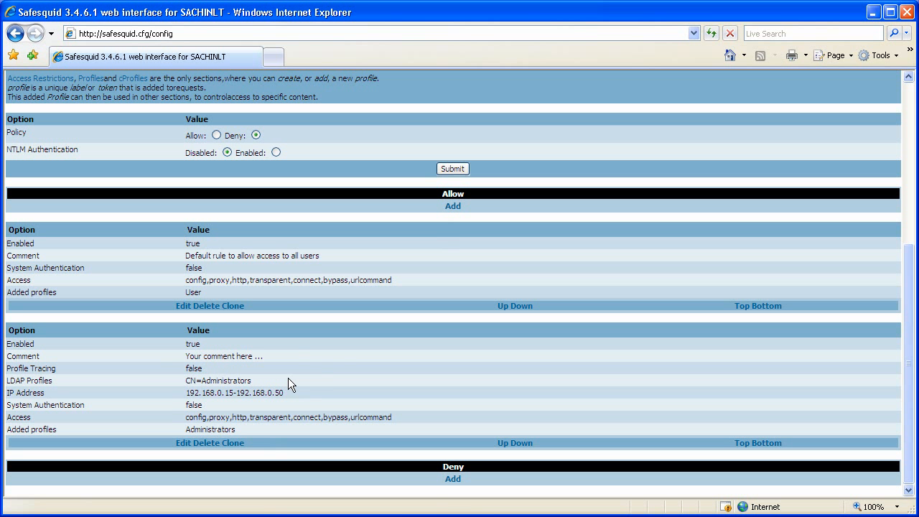
triple_click(245, 257)
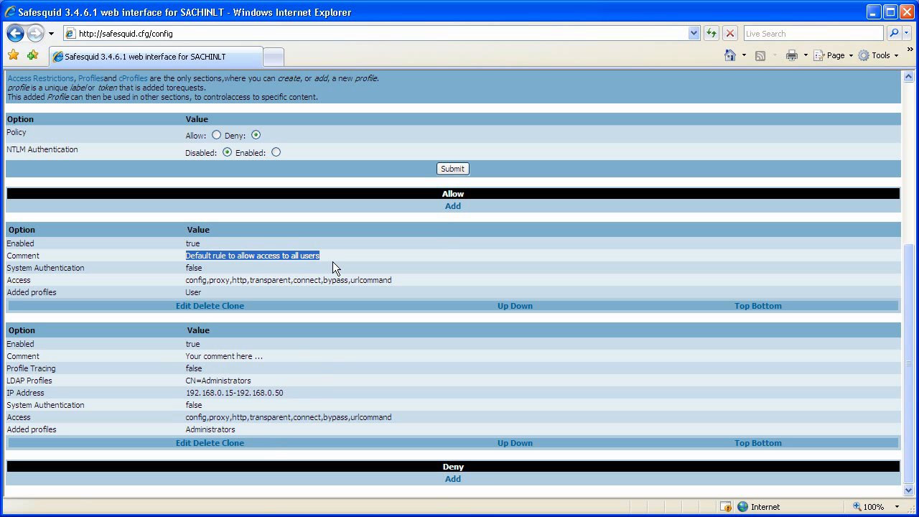
click(332, 261)
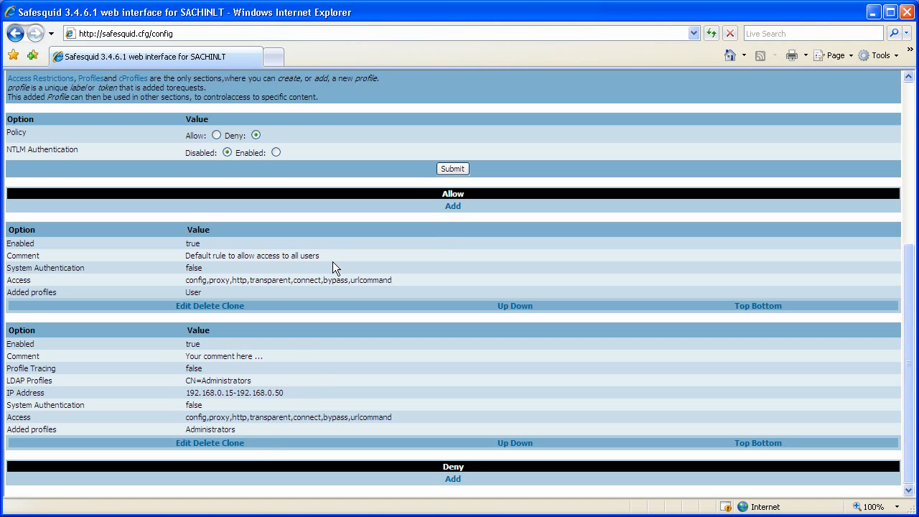
triple_click(219, 381)
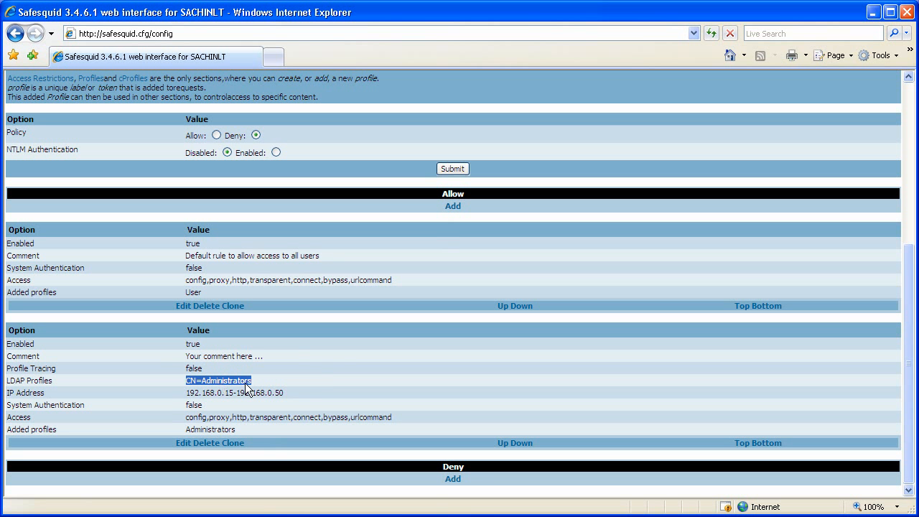
click(288, 376)
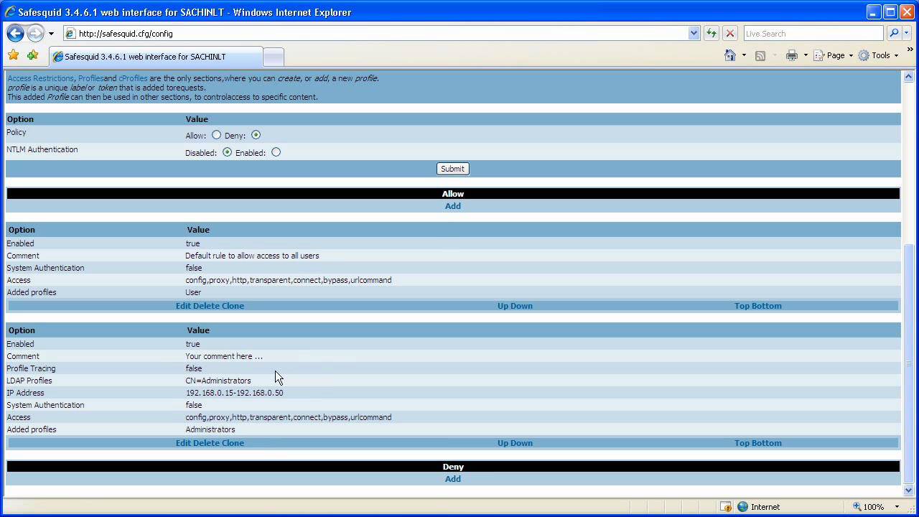
click(184, 305)
click(241, 250)
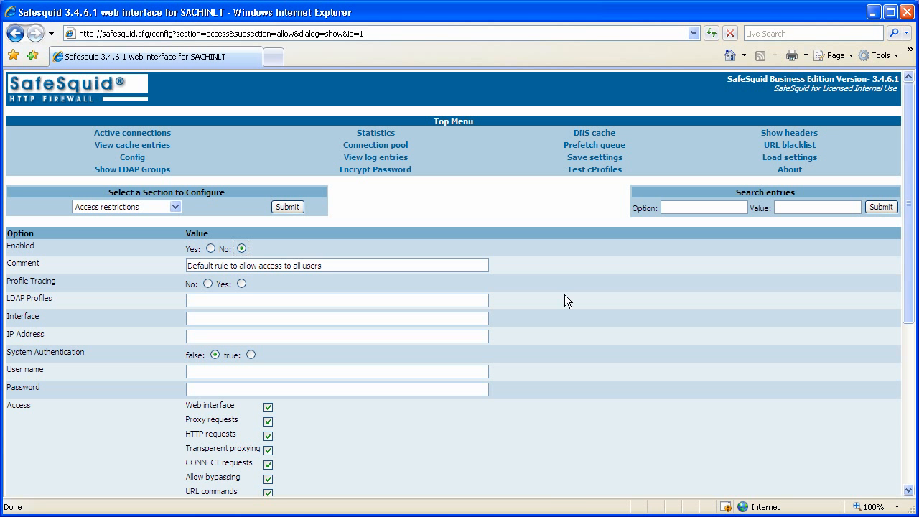
scroll(565, 295, down, 5)
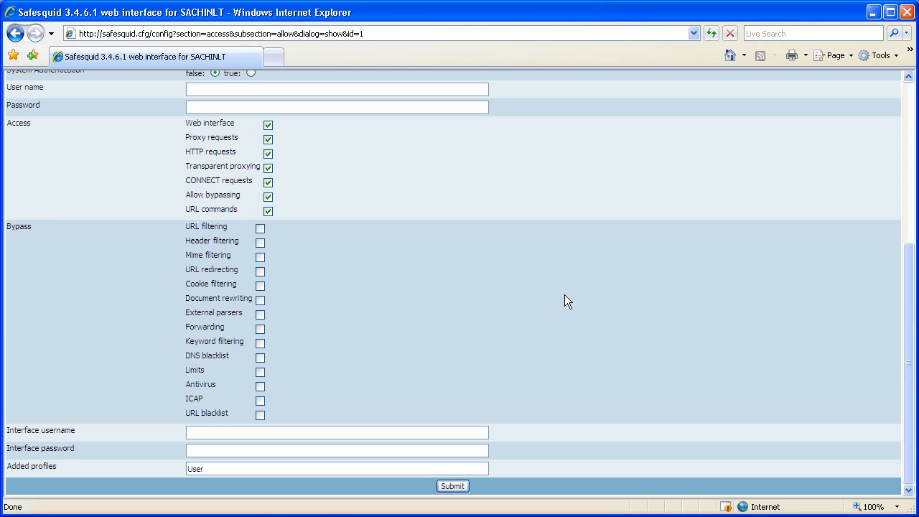
scroll(565, 296, up, 10)
click(288, 204)
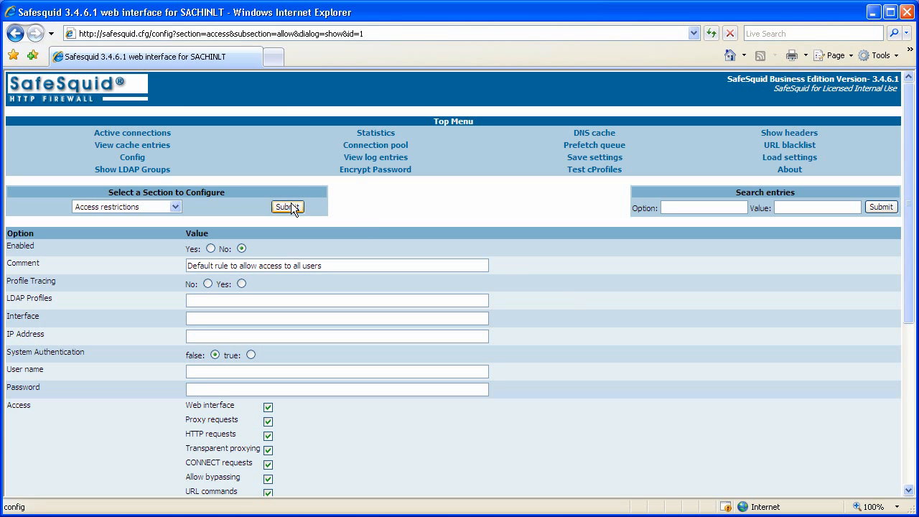
scroll(560, 398, down, 3)
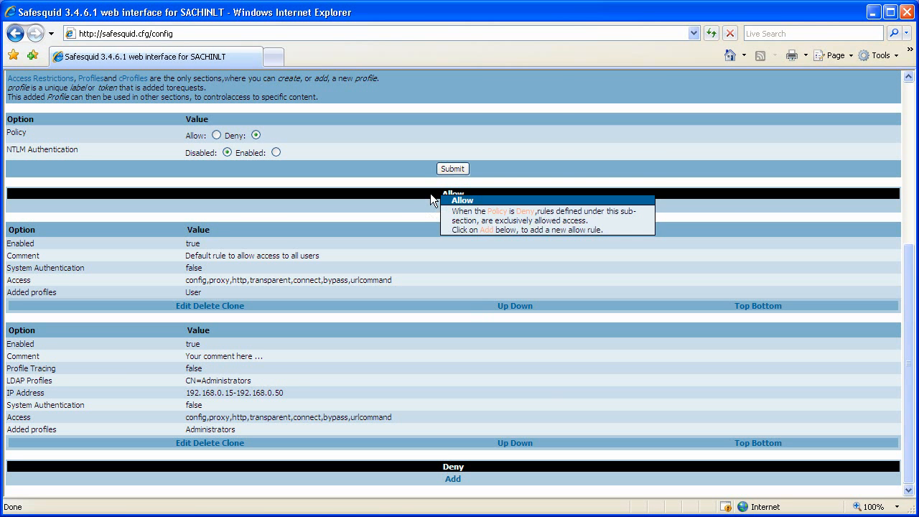